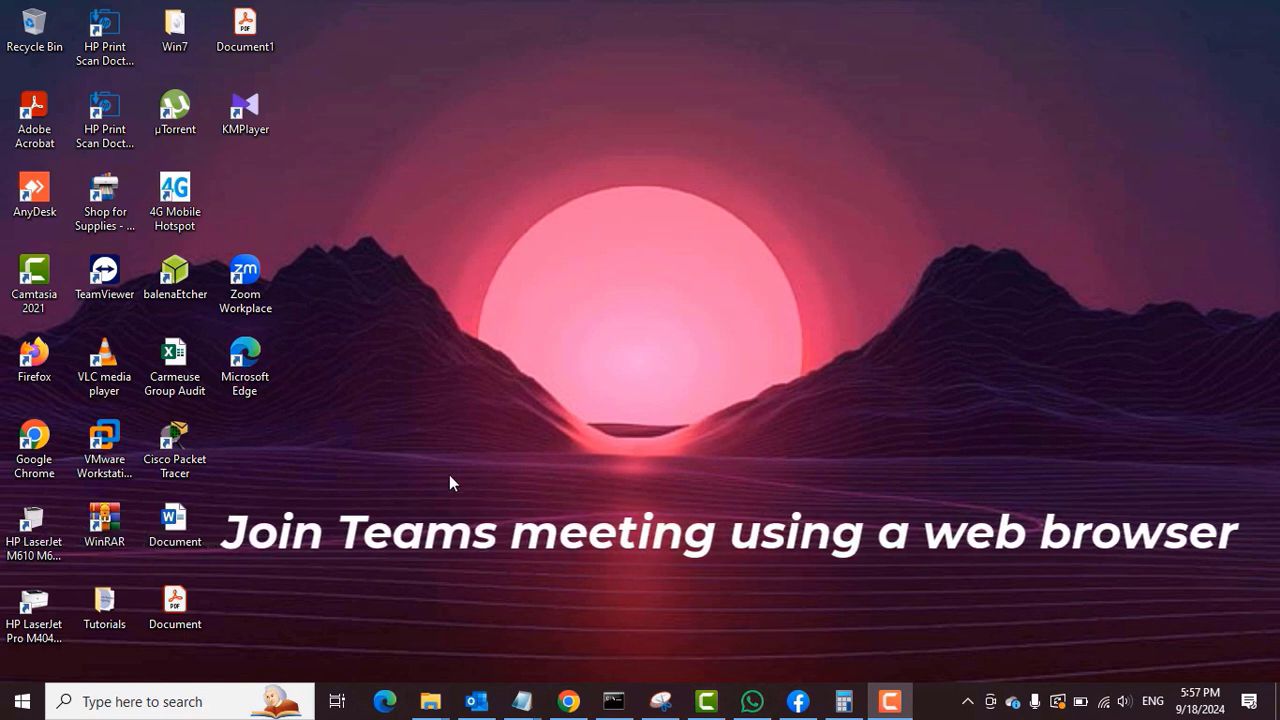
# Refresh the desktop and bring up the Outlook mail window with the meeting invite.
pyautogui.rightClick(544, 279)
pyautogui.click(598, 331)
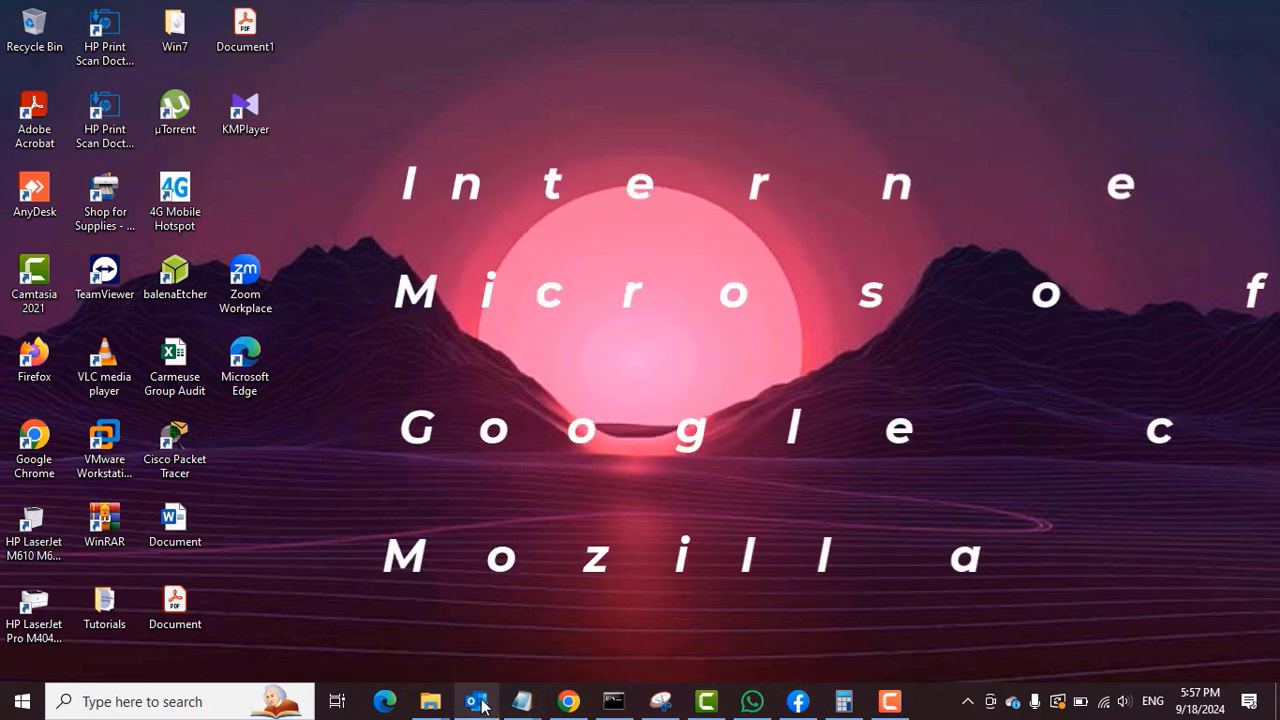
pyautogui.click(478, 702)
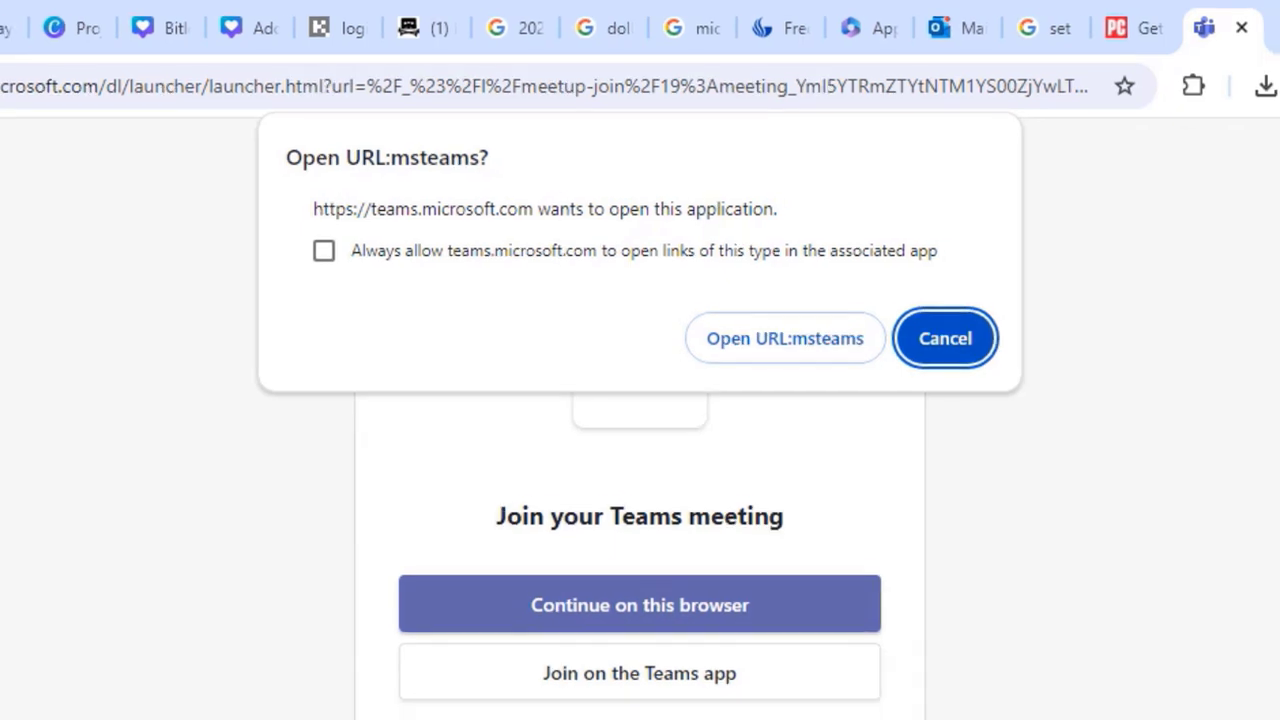
# Copy the invite's Join the meeting now hyperlink in Outlook and switch to Edge.
pyautogui.click(476, 701)
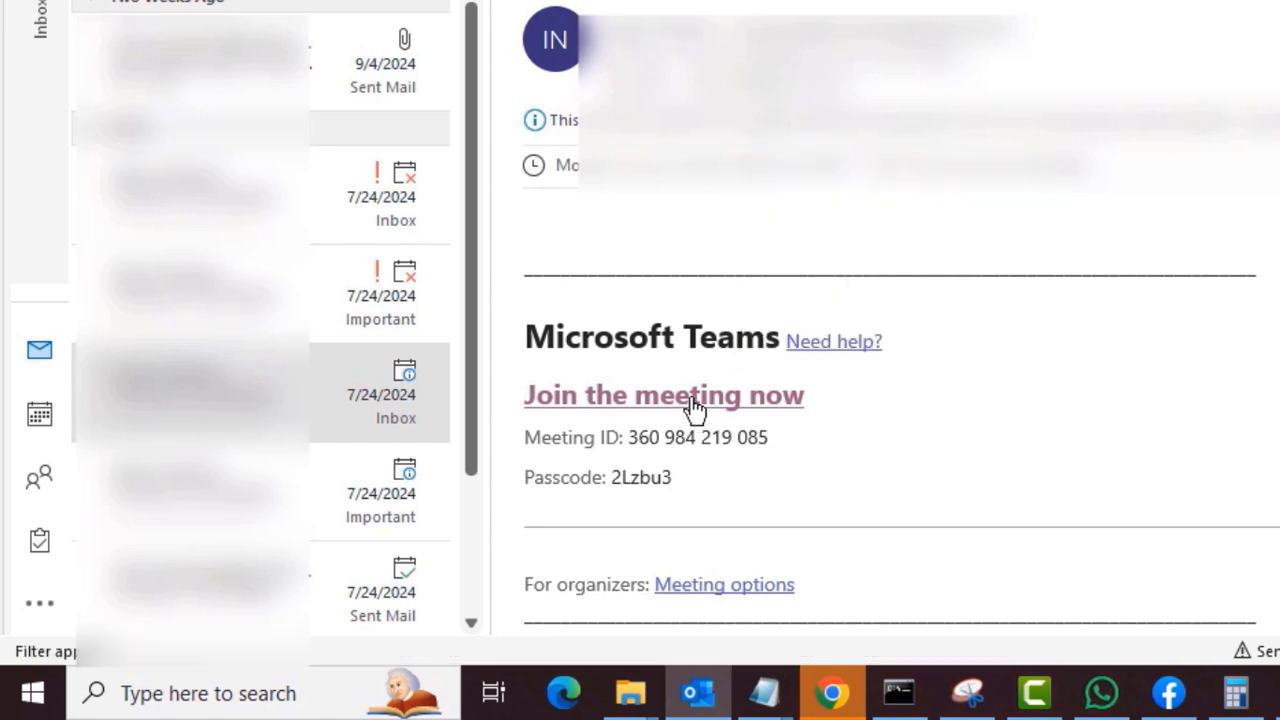
pyautogui.rightClick(693, 410)
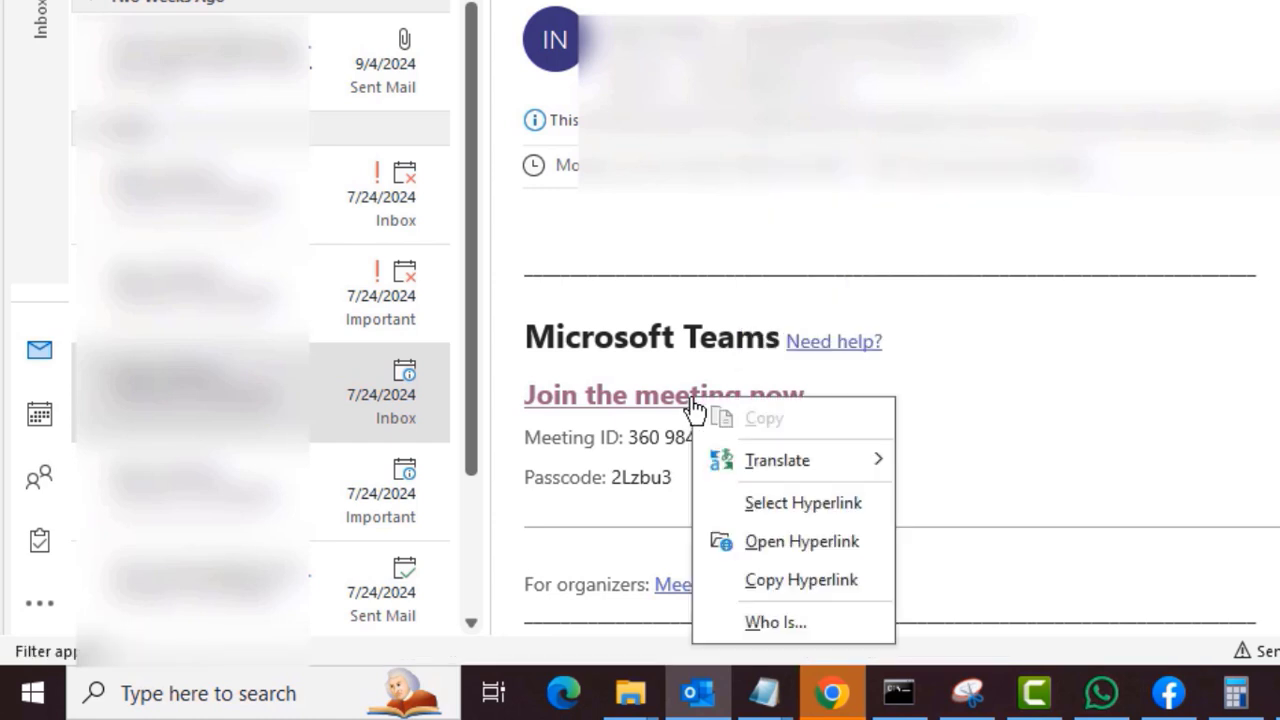
pyautogui.click(787, 581)
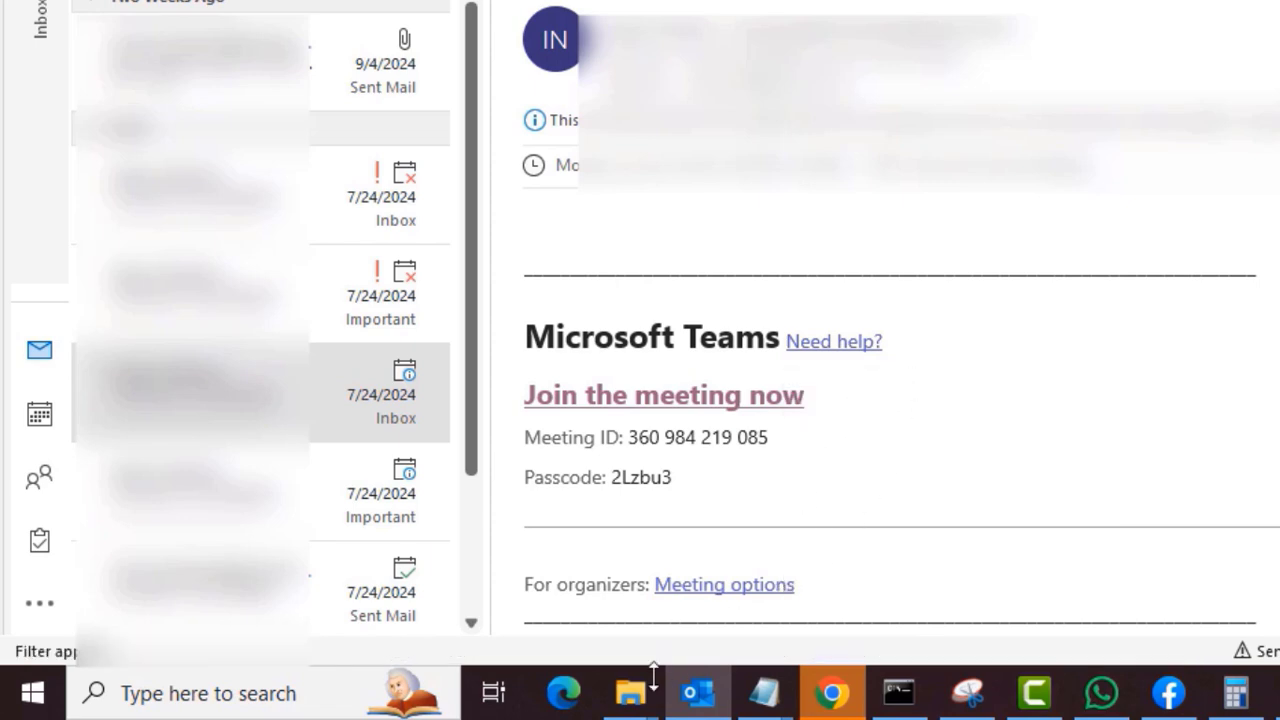
pyautogui.click(563, 694)
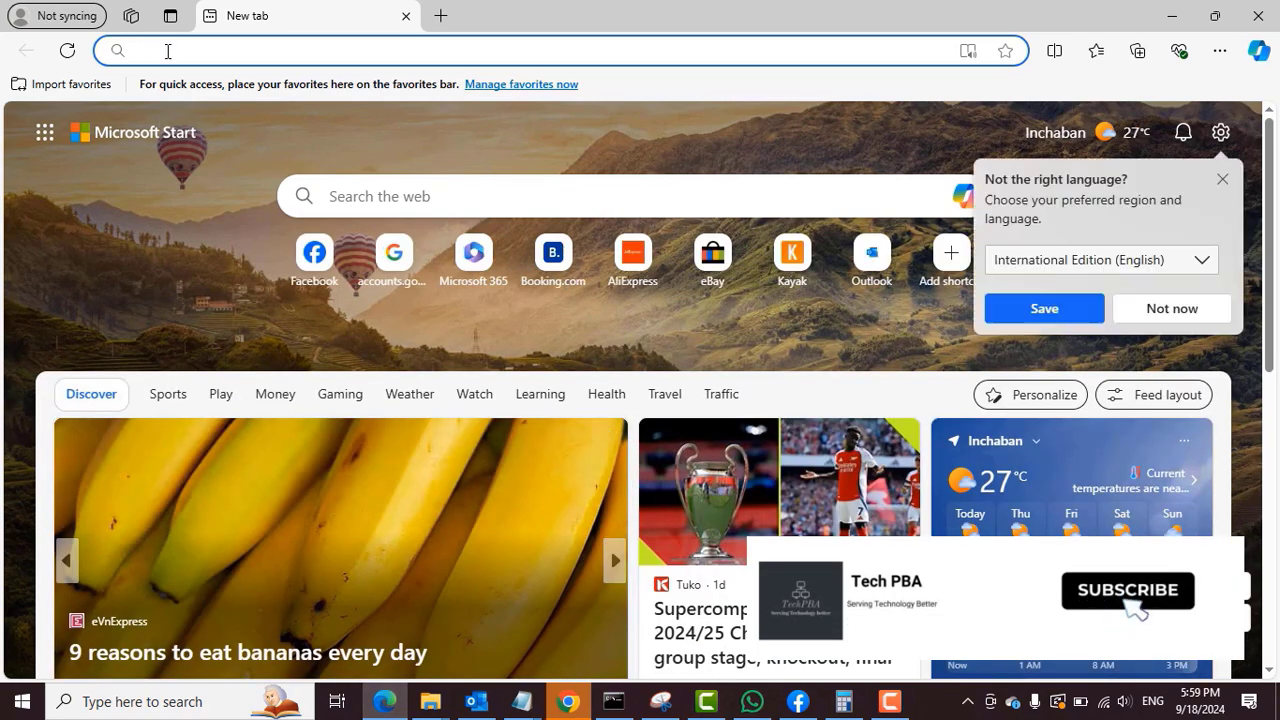
# Paste the copied Teams meeting link into Edge's address bar and load it.
pyautogui.click(168, 51)
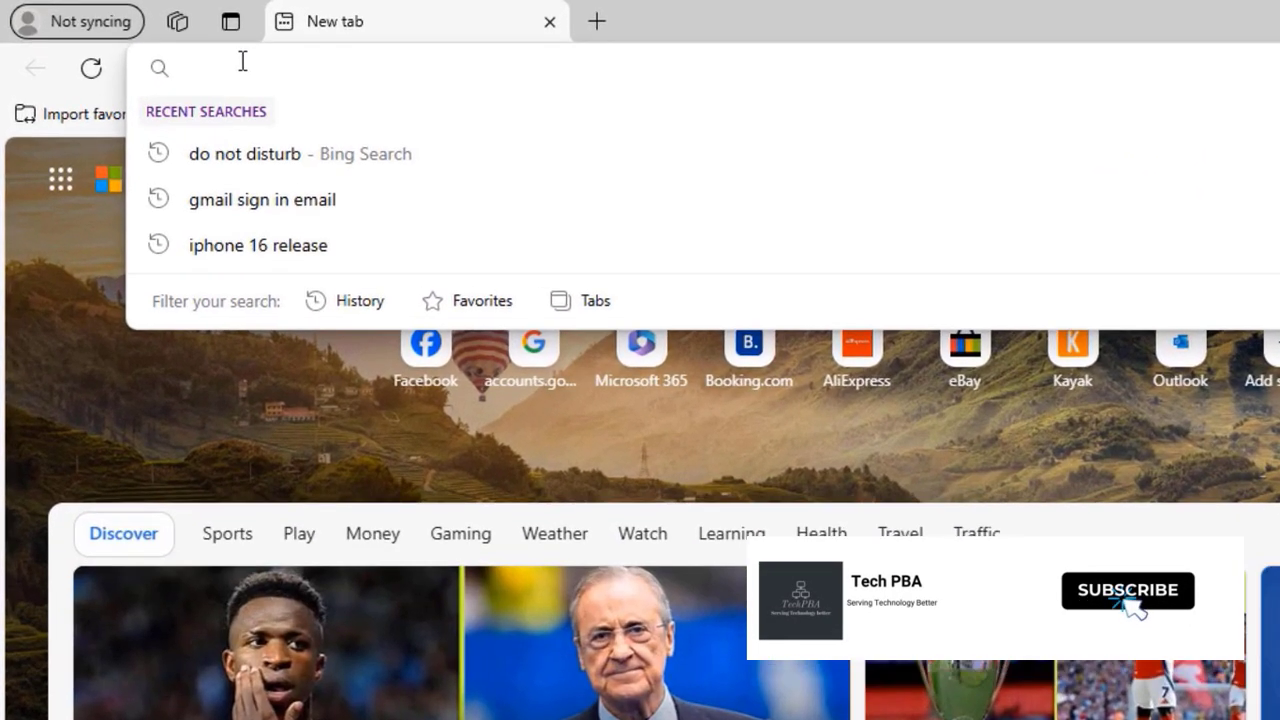
pyautogui.rightClick(242, 62)
pyautogui.click(310, 299)
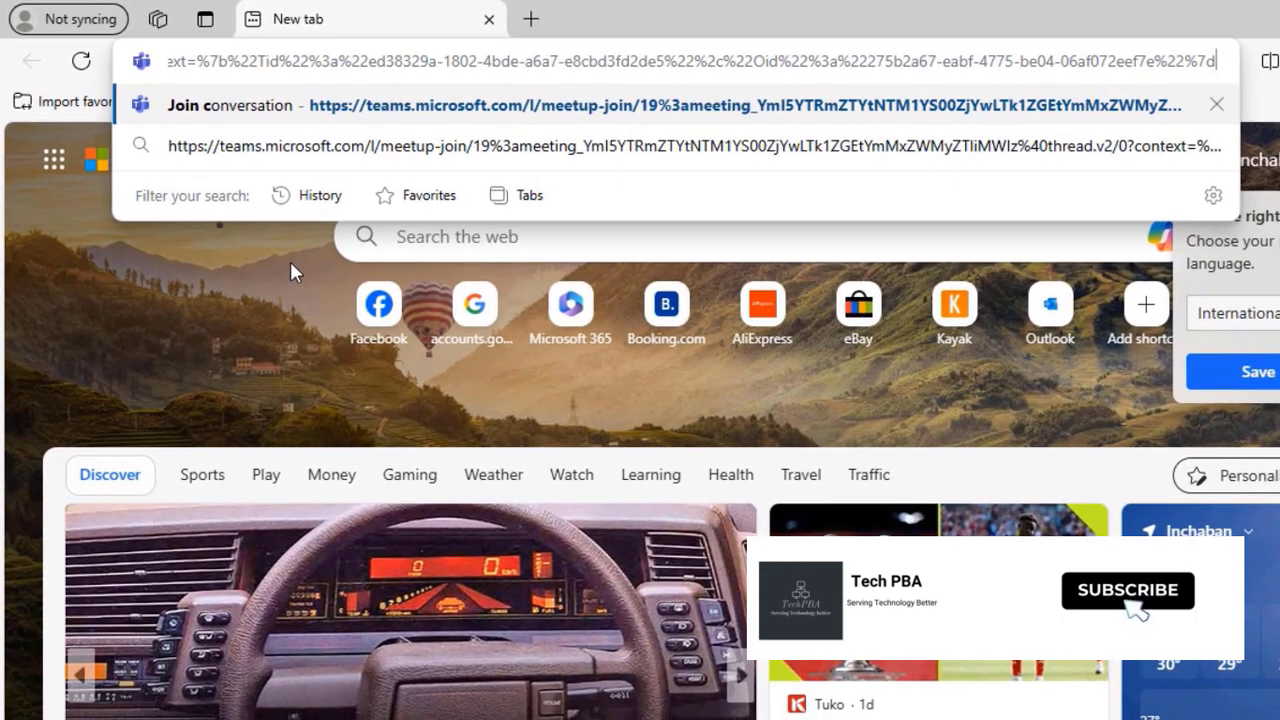
pyautogui.press('Return')
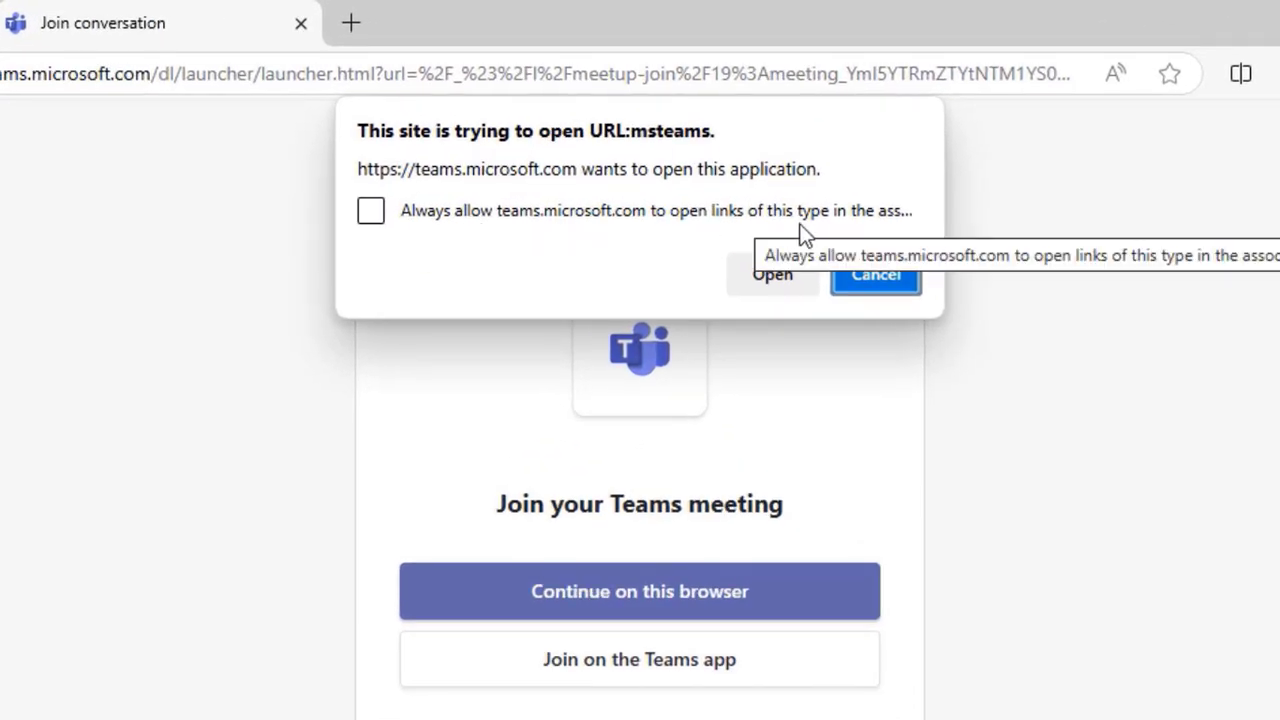
# Always allow teams.microsoft.com to open msteams links, then dismiss the open-app prompt.
pyautogui.click(370, 213)
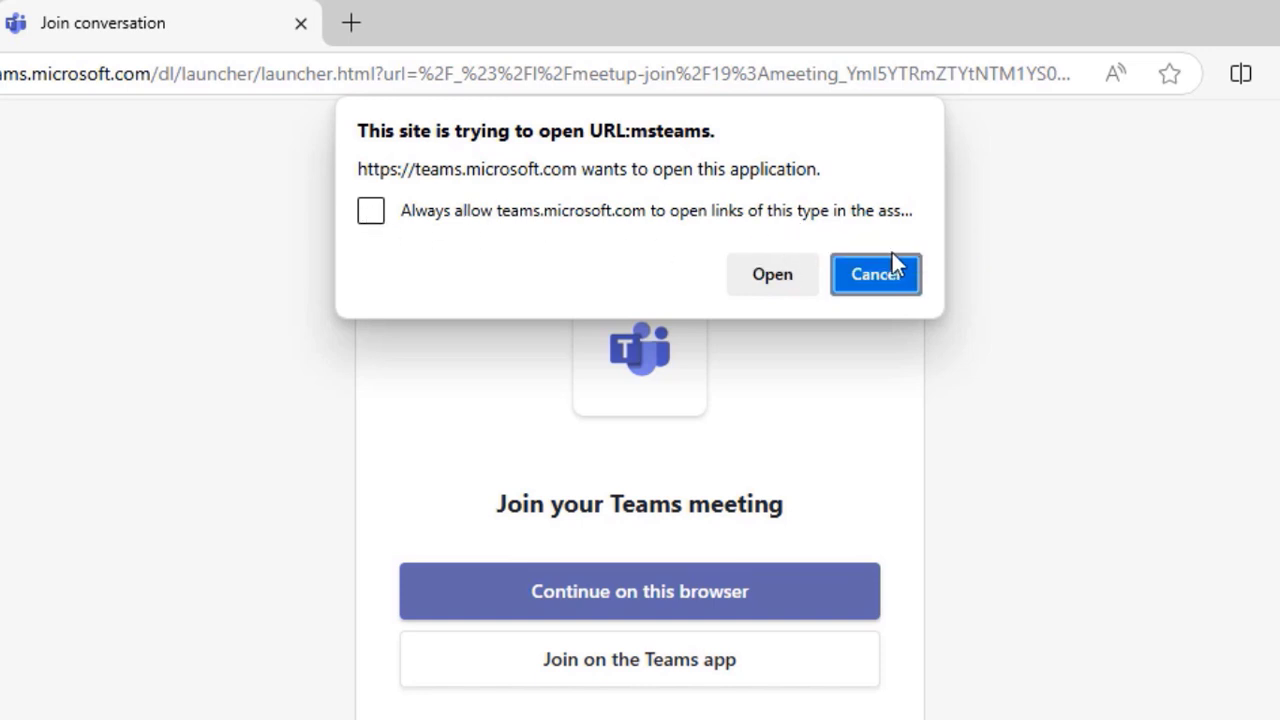
pyautogui.click(765, 276)
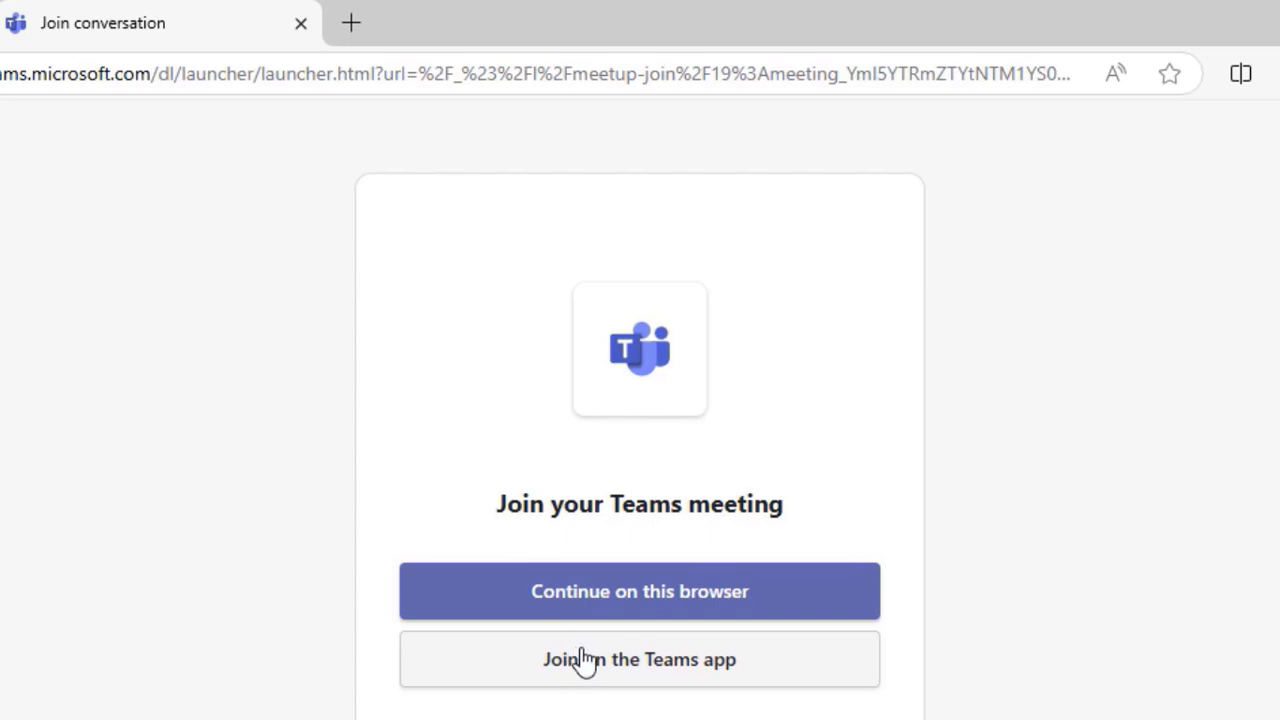
# Choose to continue on this browser and allow Teams microphone and camera access.
pyautogui.click(661, 607)
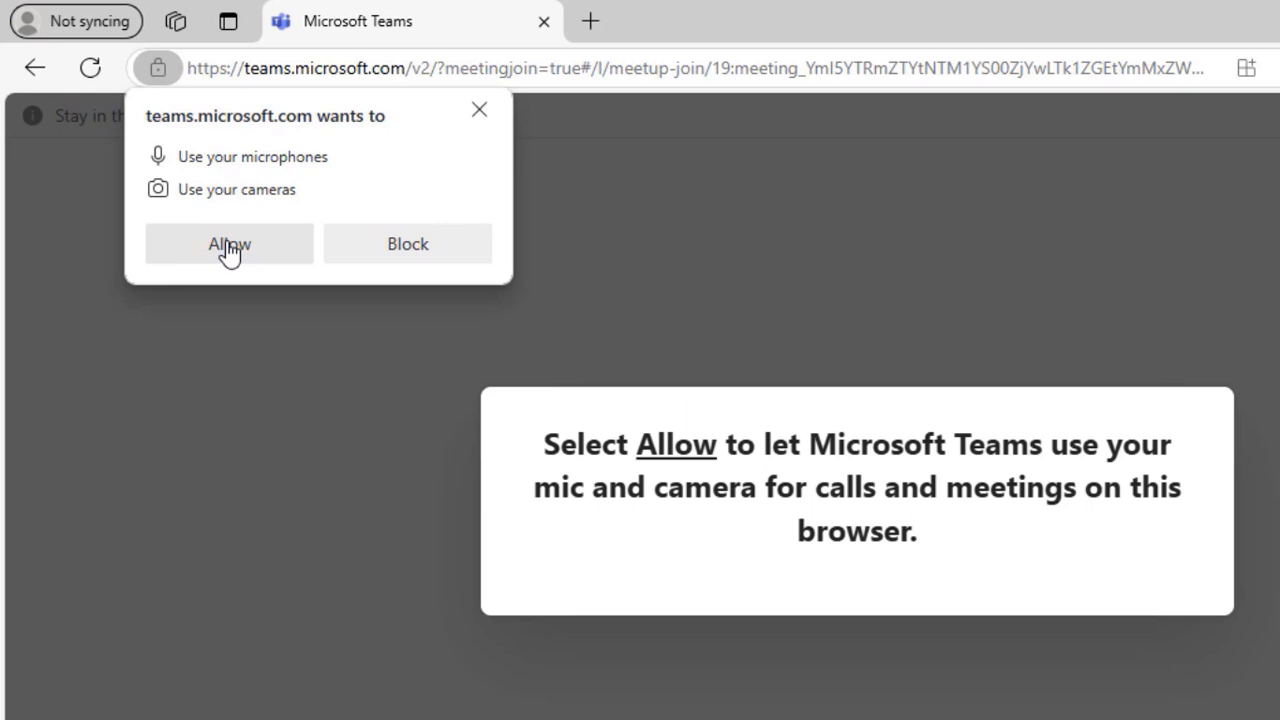
pyautogui.click(230, 254)
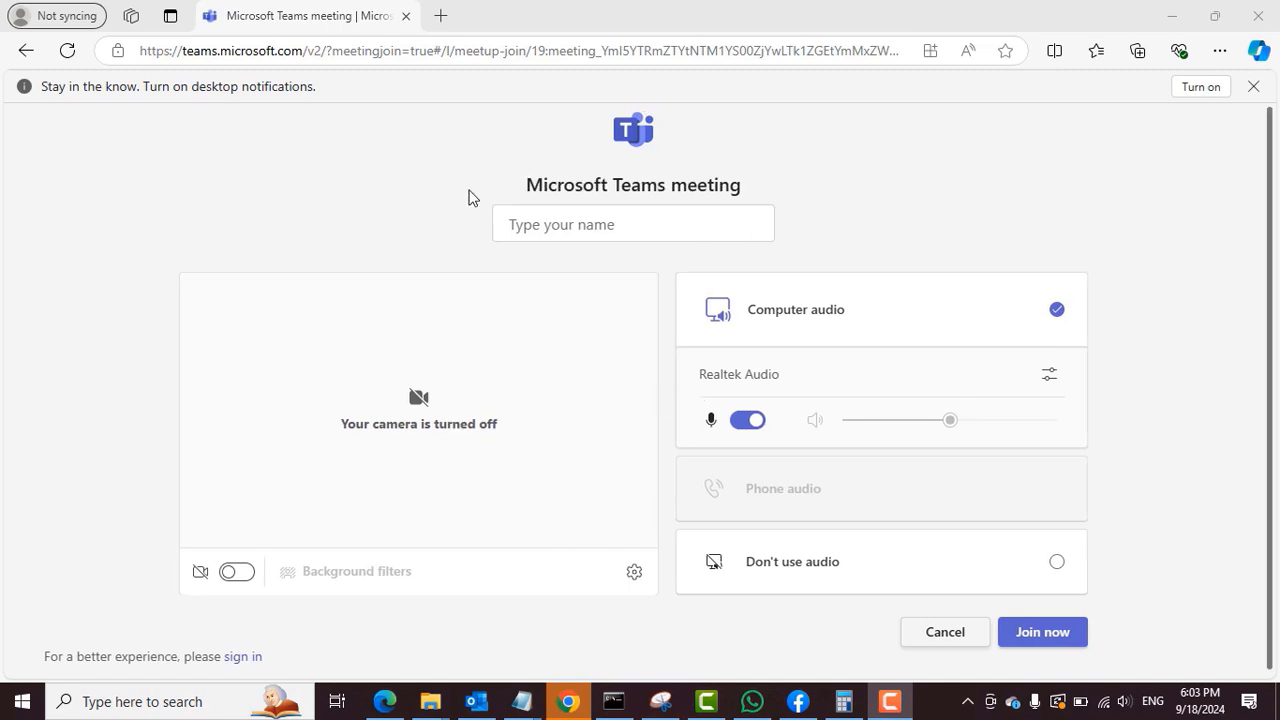
# Enter the participant's display name in the Type your name field.
pyautogui.click(603, 224)
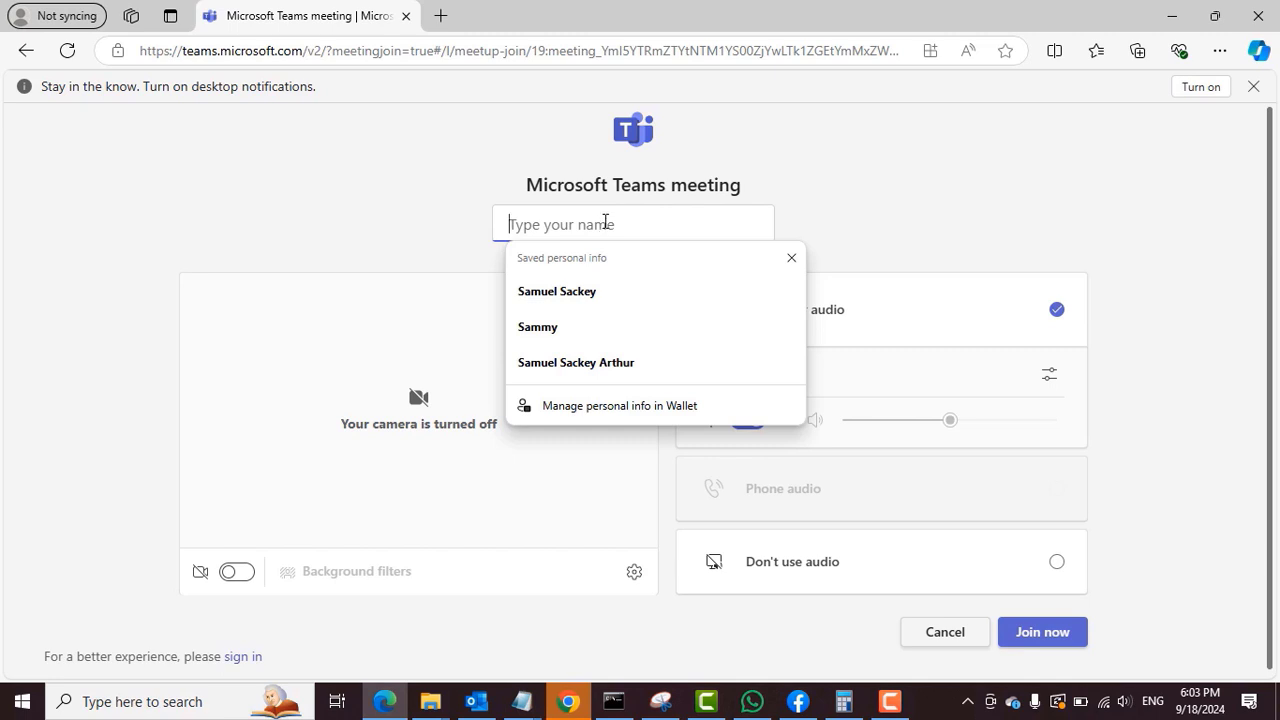
pyautogui.write('Patrick')
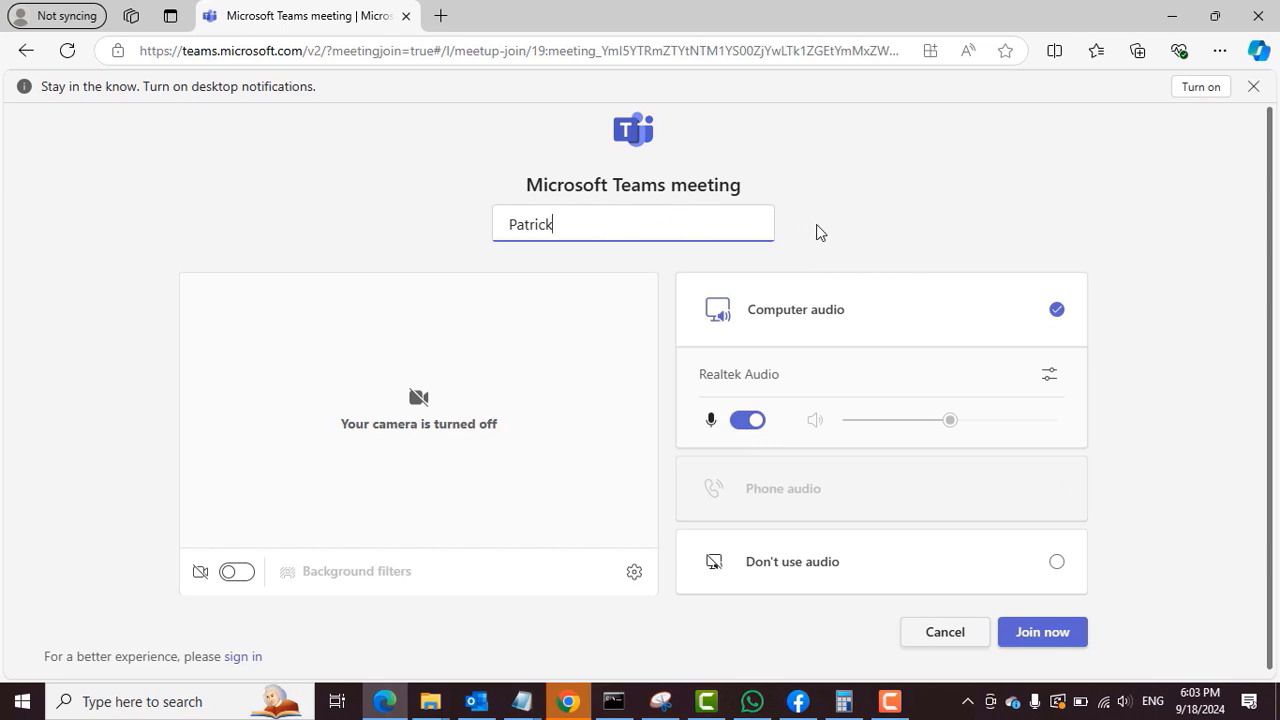
pyautogui.moveTo(586, 221); pyautogui.dragTo(452, 237)
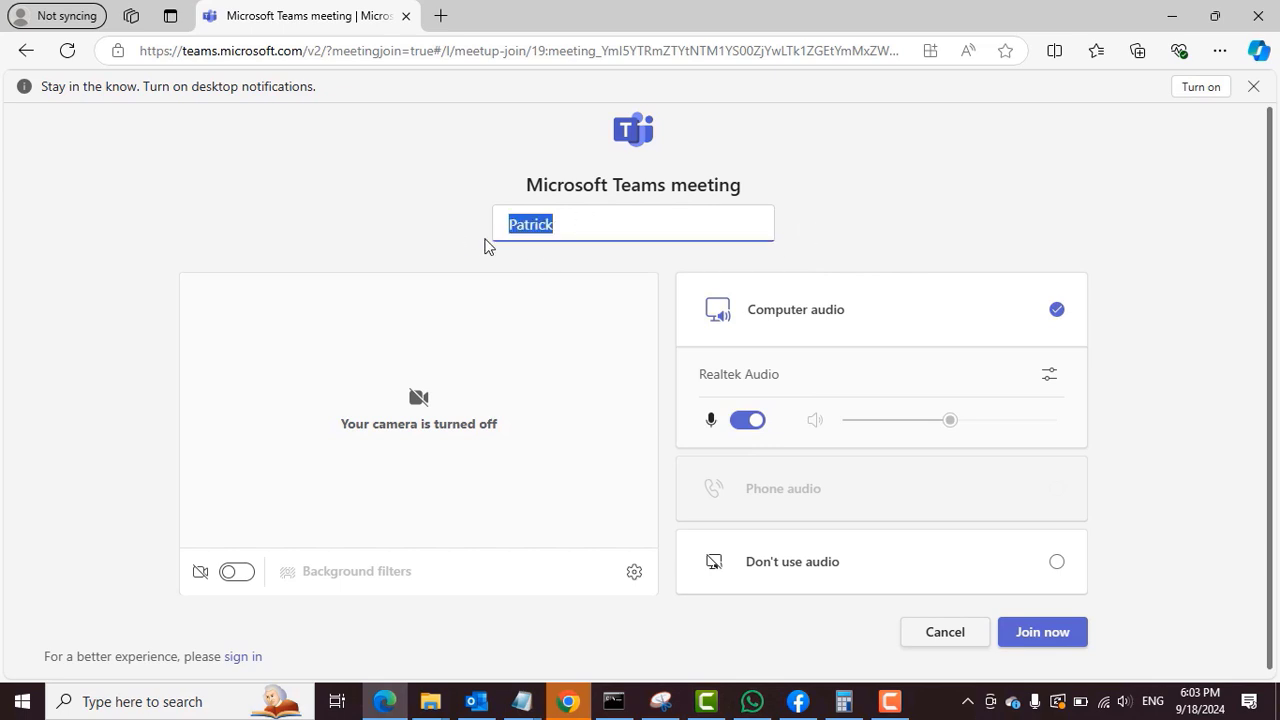
pyautogui.click(722, 262)
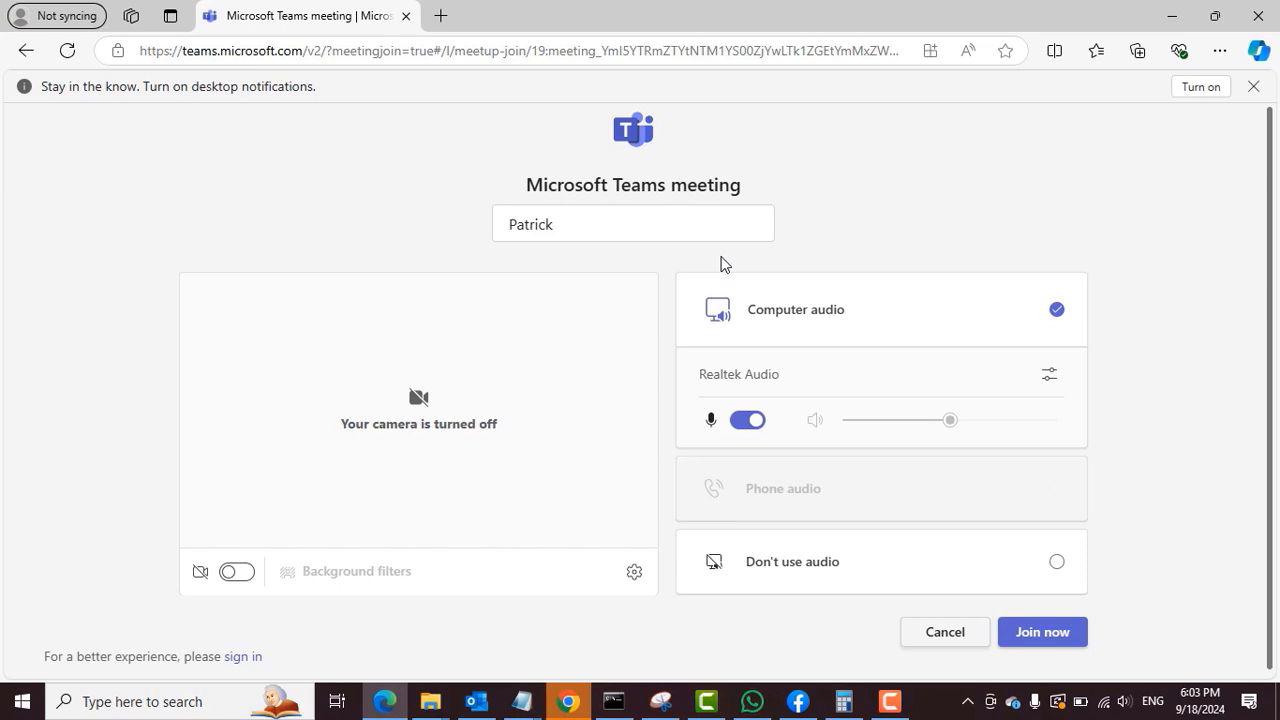
# Toggle the camera on and back off, then mute and unmute the microphone.
pyautogui.click(245, 580)
pyautogui.click(229, 578)
pyautogui.click(745, 424)
pyautogui.click(752, 429)
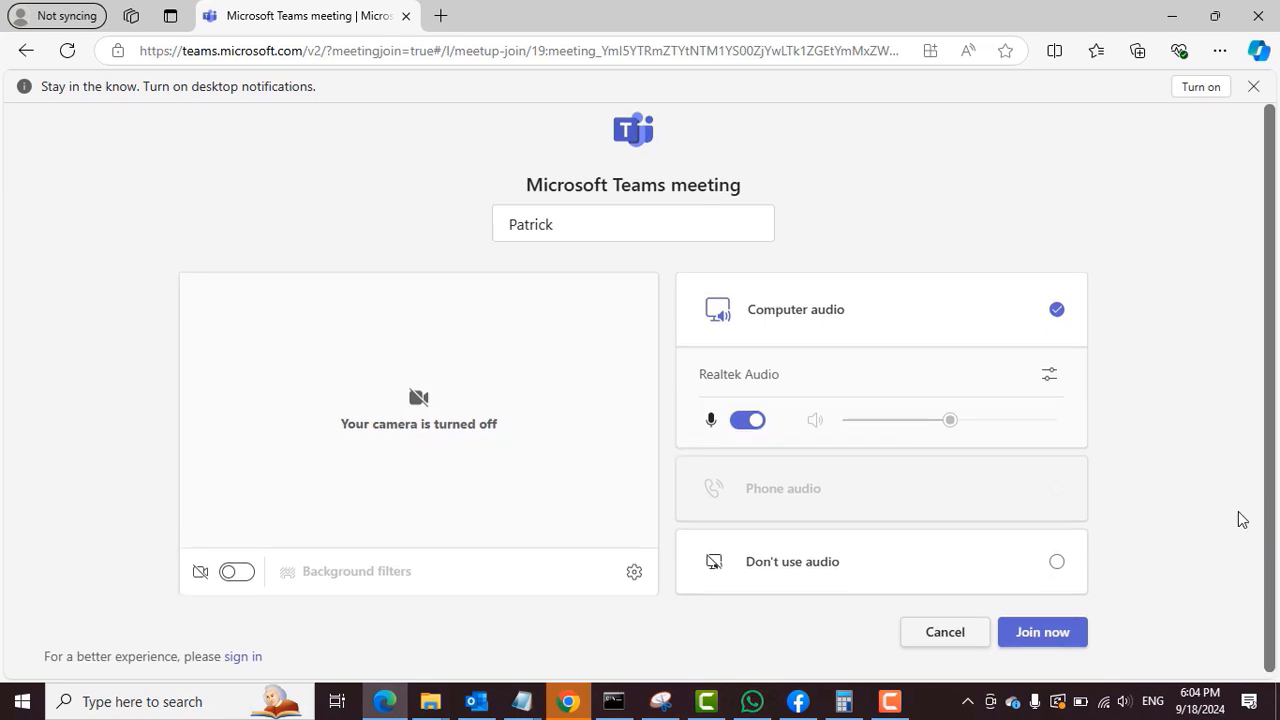
# Join the meeting with camera off and computer audio, reaching the Connecting screen.
pyautogui.click(1044, 636)
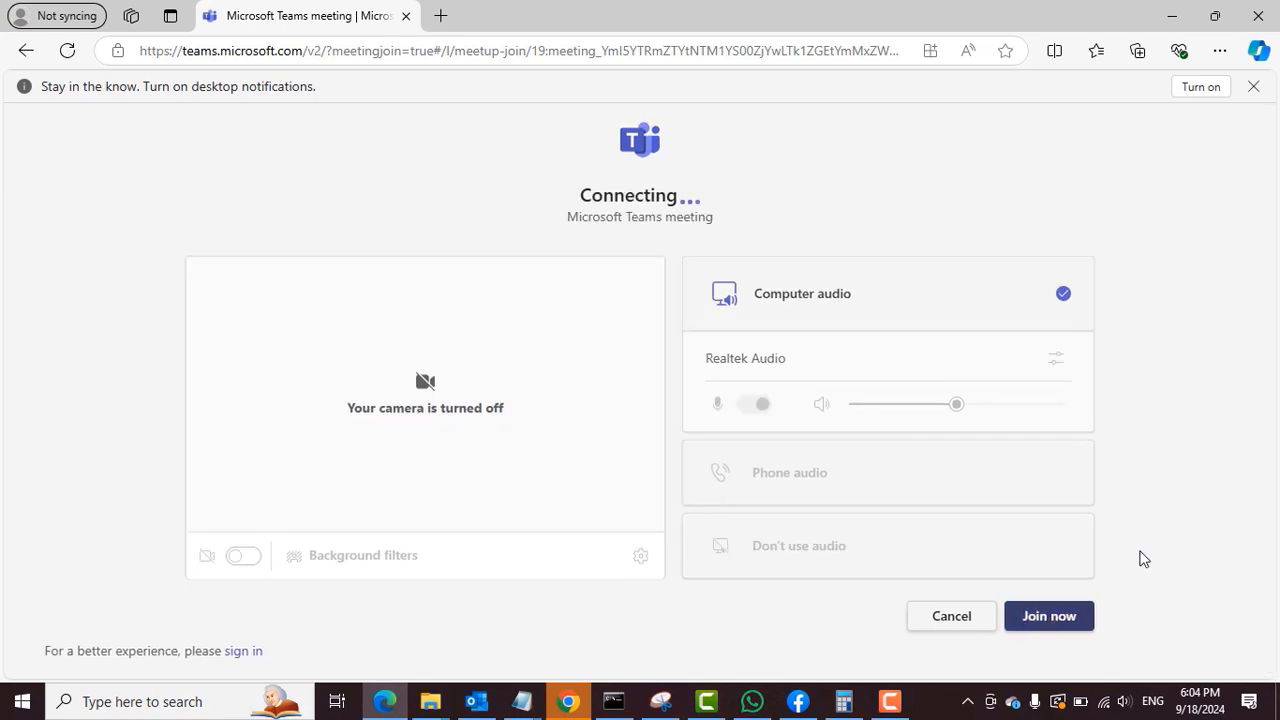